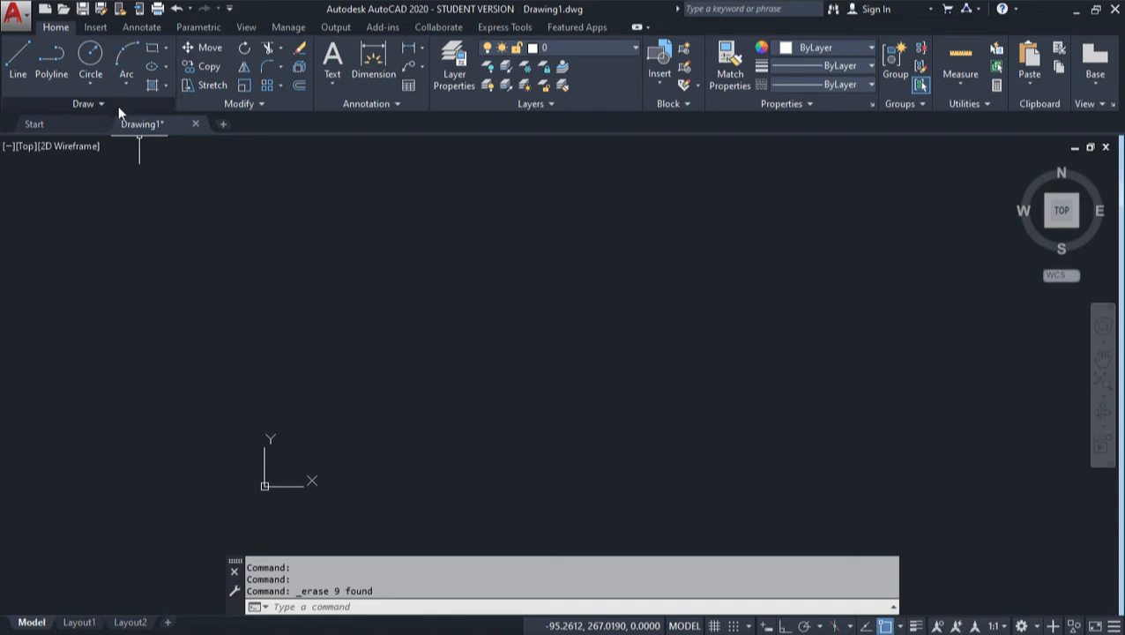
# - Draw a landscape rectangle of free size in the middle of the empty drawing by picking two opposite corners
pyautogui.click(167, 50)
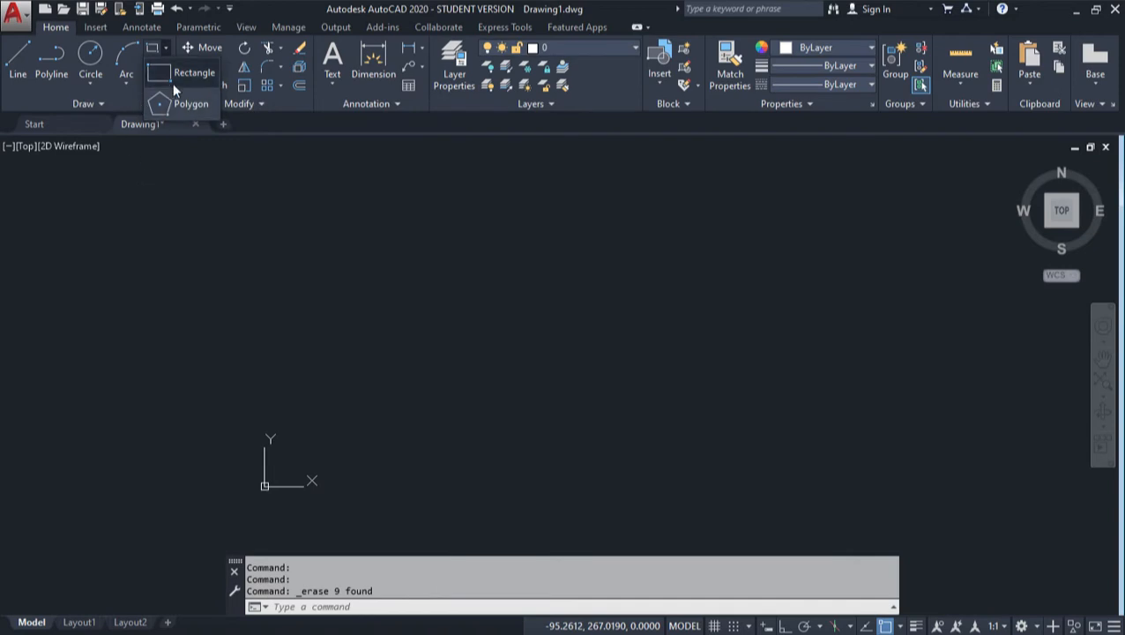
pyautogui.click(166, 49)
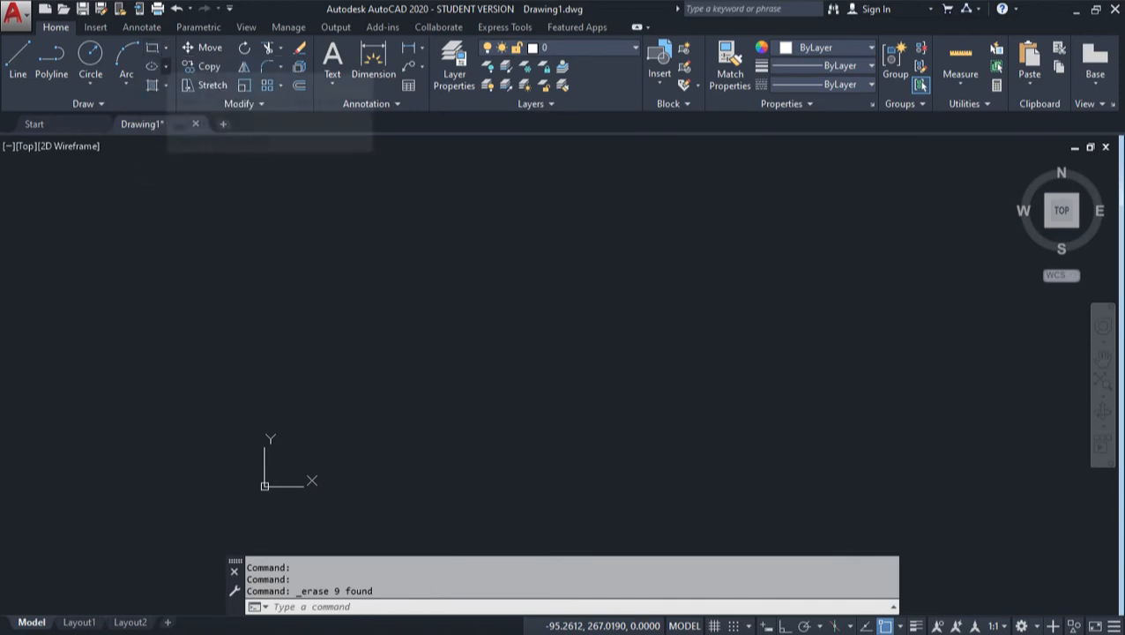
pyautogui.click(357, 605)
pyautogui.write('rec')
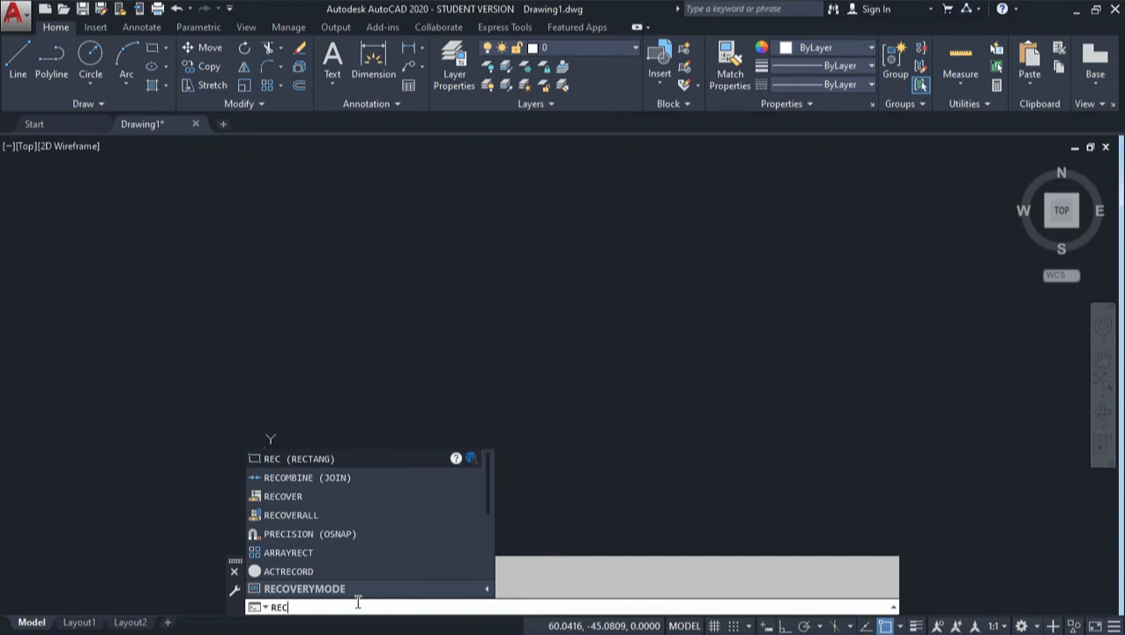
pyautogui.press('Escape')
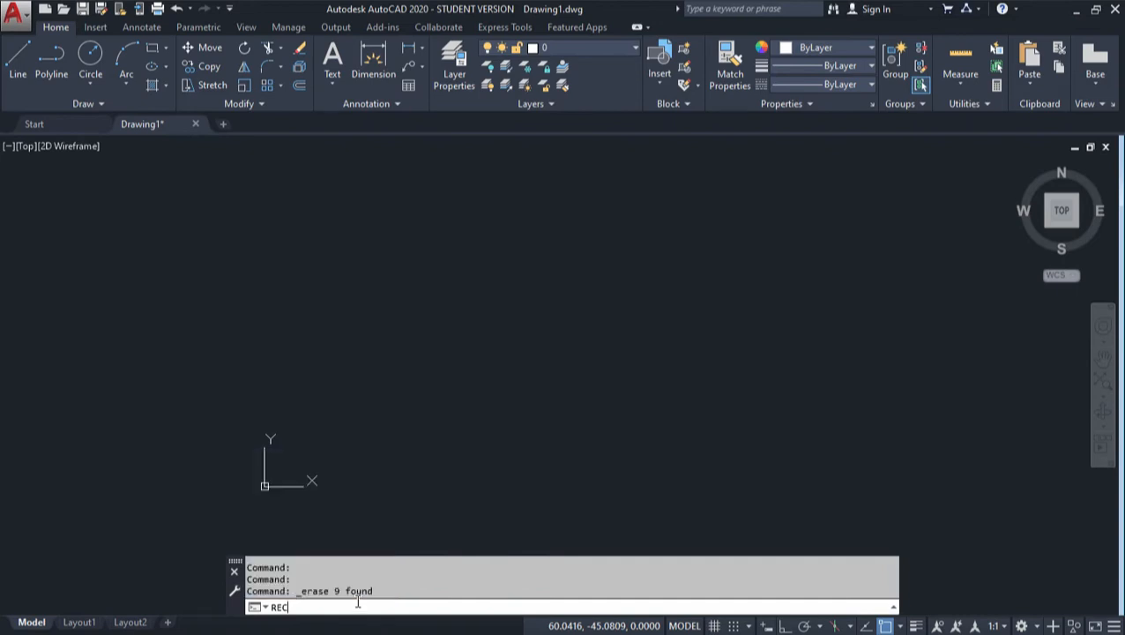
pyautogui.write('REC')
pyautogui.press('Return')
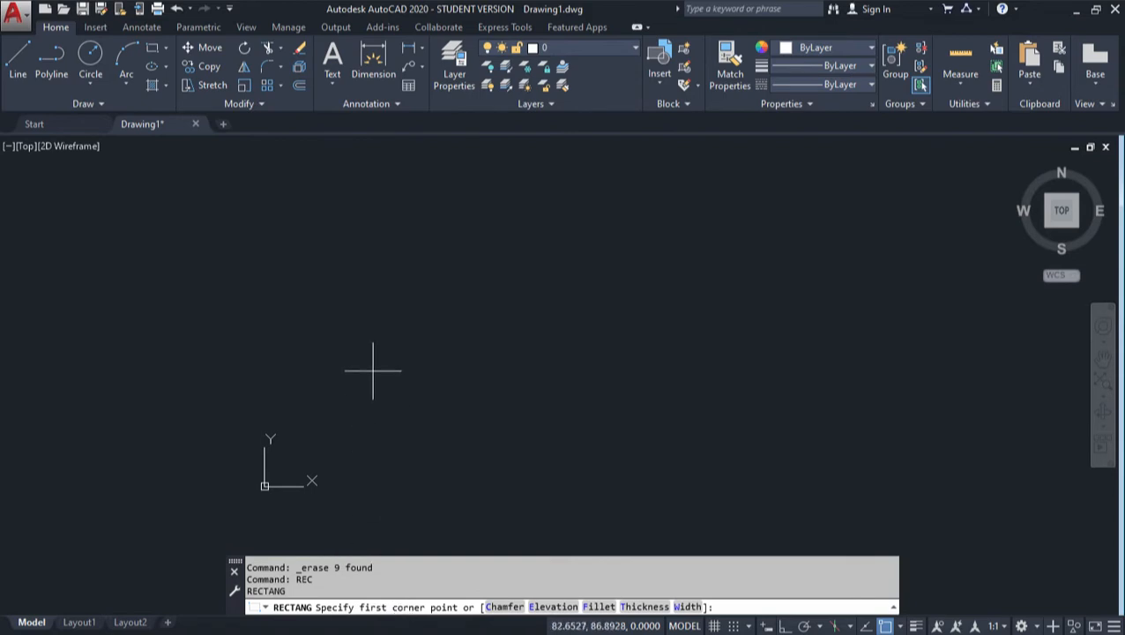
pyautogui.click(407, 405)
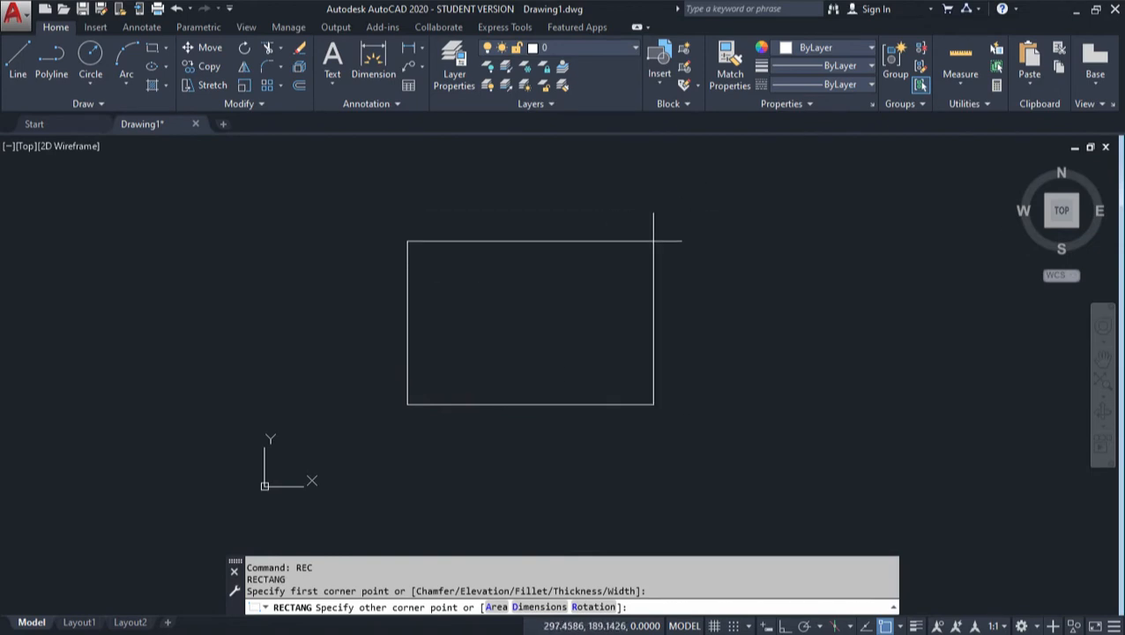
pyautogui.click(594, 268)
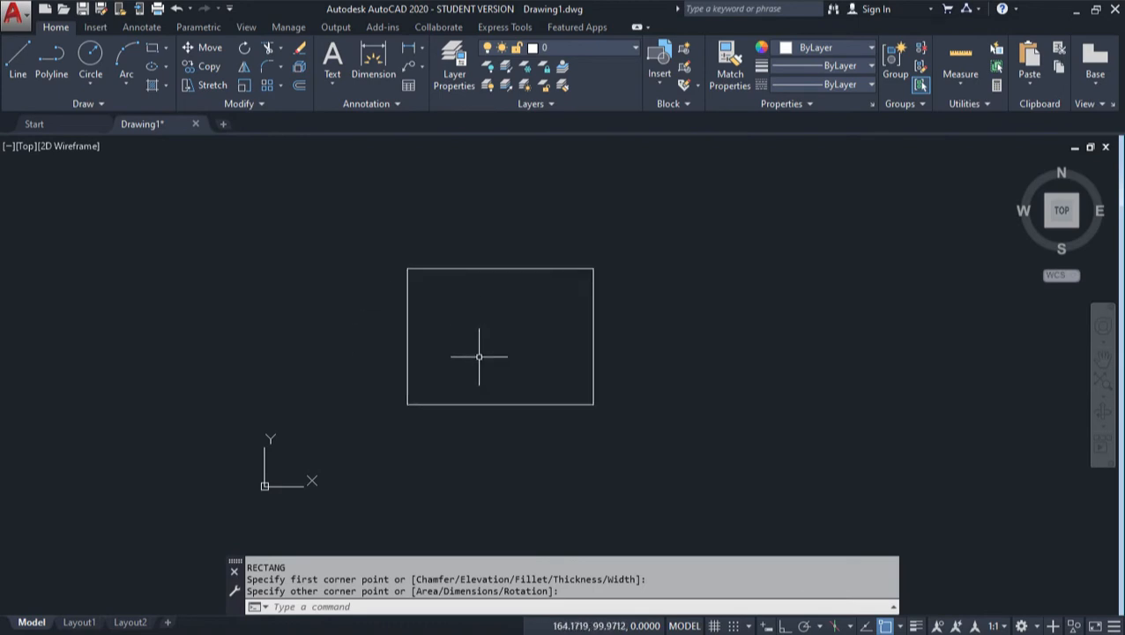
# - Draw a 50 by 50 square to the lower right of the large rectangle, using relative coordinates for its opposite corner
pyautogui.write('REC')
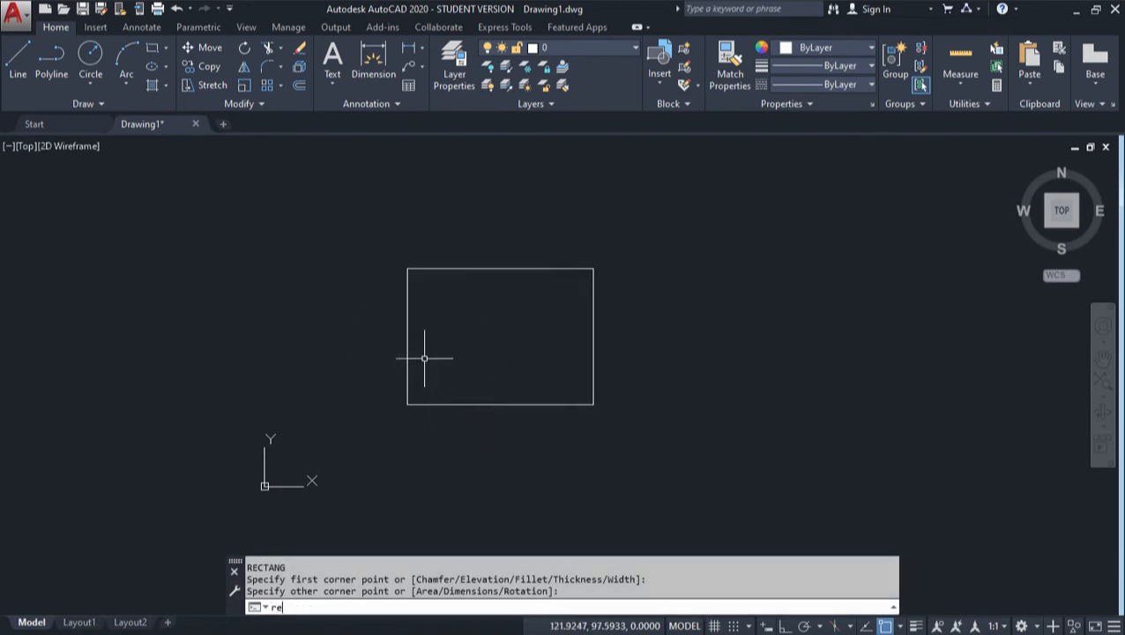
pyautogui.press('Return')
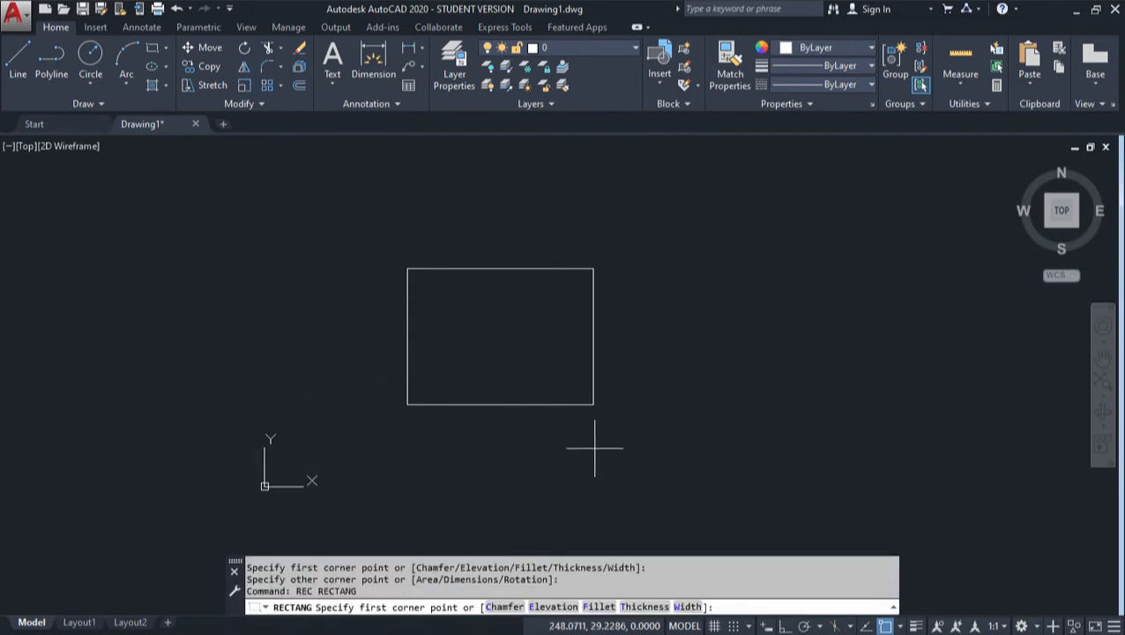
pyautogui.click(661, 434)
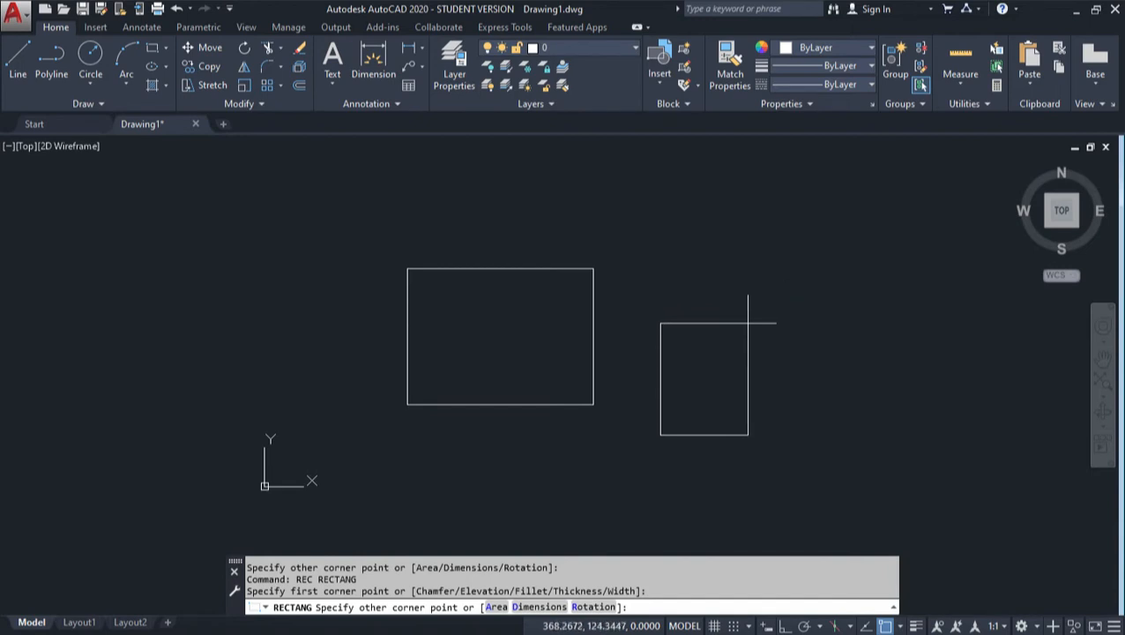
pyautogui.write('@')
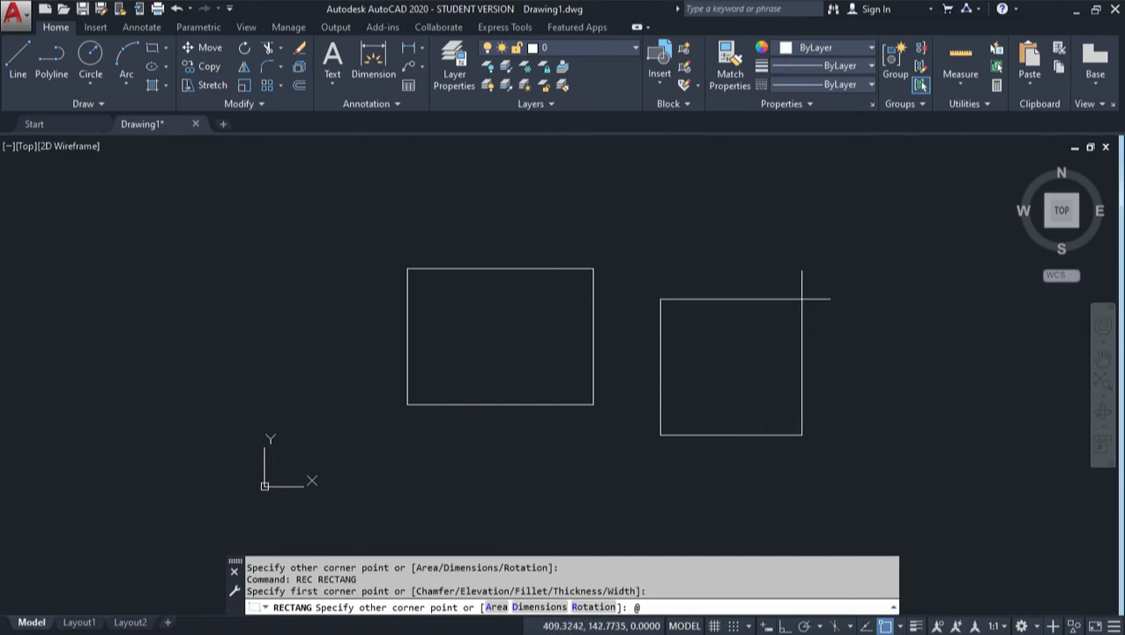
pyautogui.write('50,50')
pyautogui.press('Return')
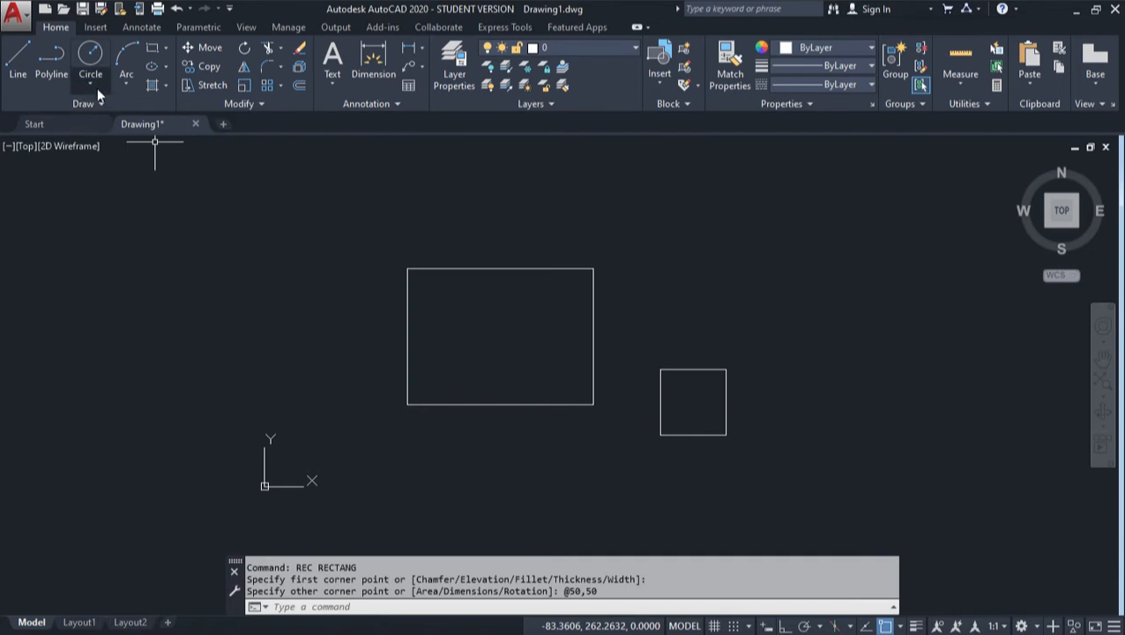
# - Draw a Start, Center, End arc above the square, from its upper-right to upper-left corner, centered on the top edge's midpoint
pyautogui.click(126, 84)
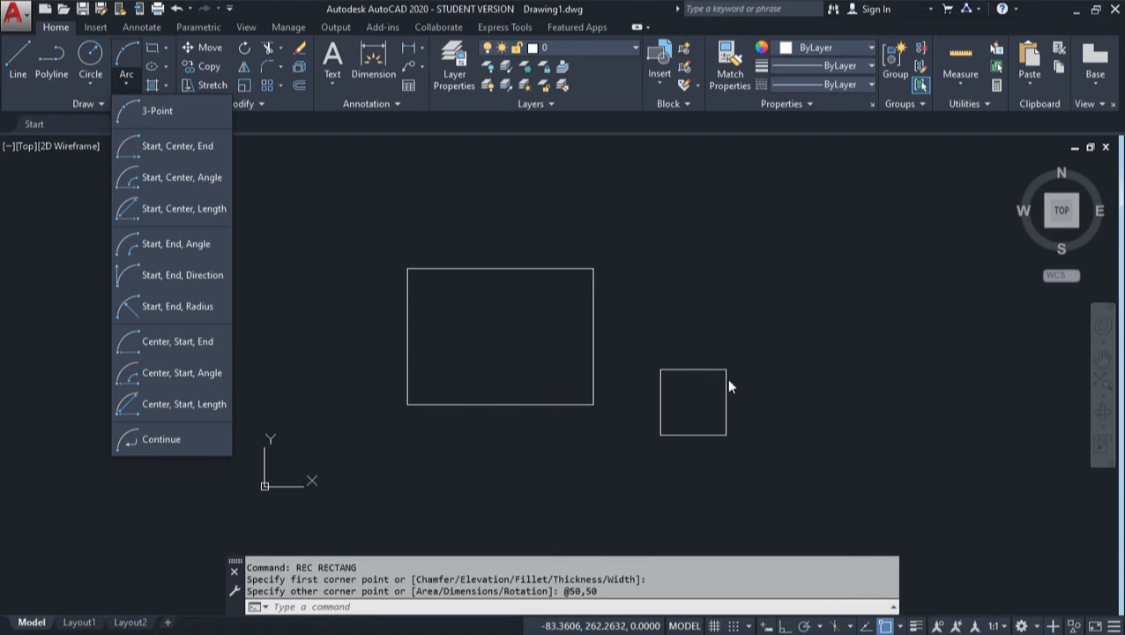
pyautogui.click(182, 156)
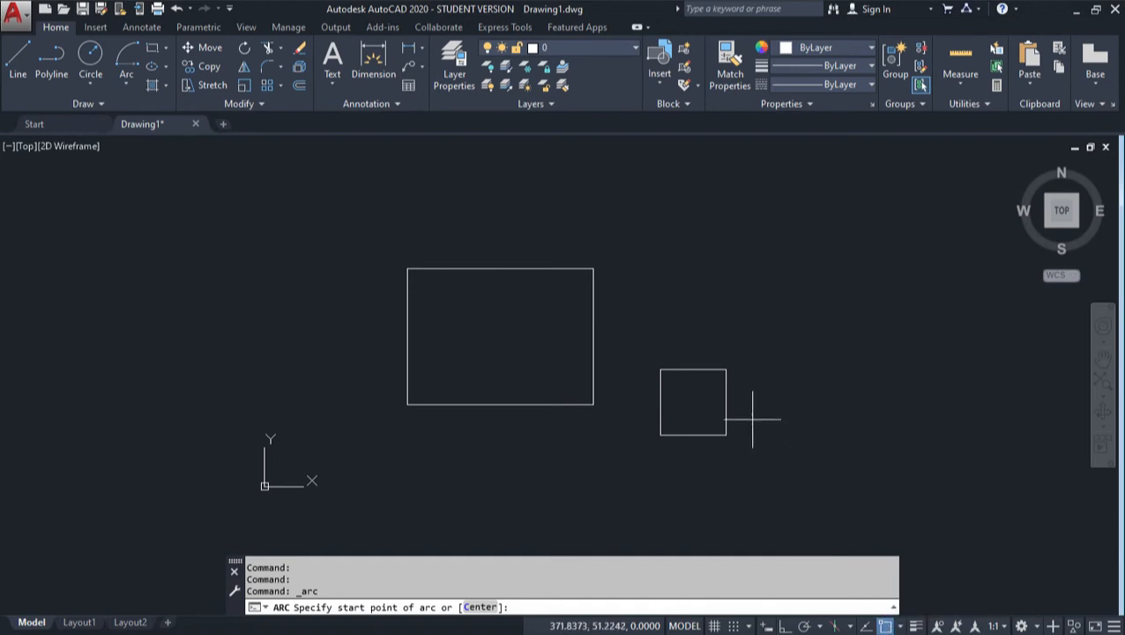
pyautogui.click(726, 369)
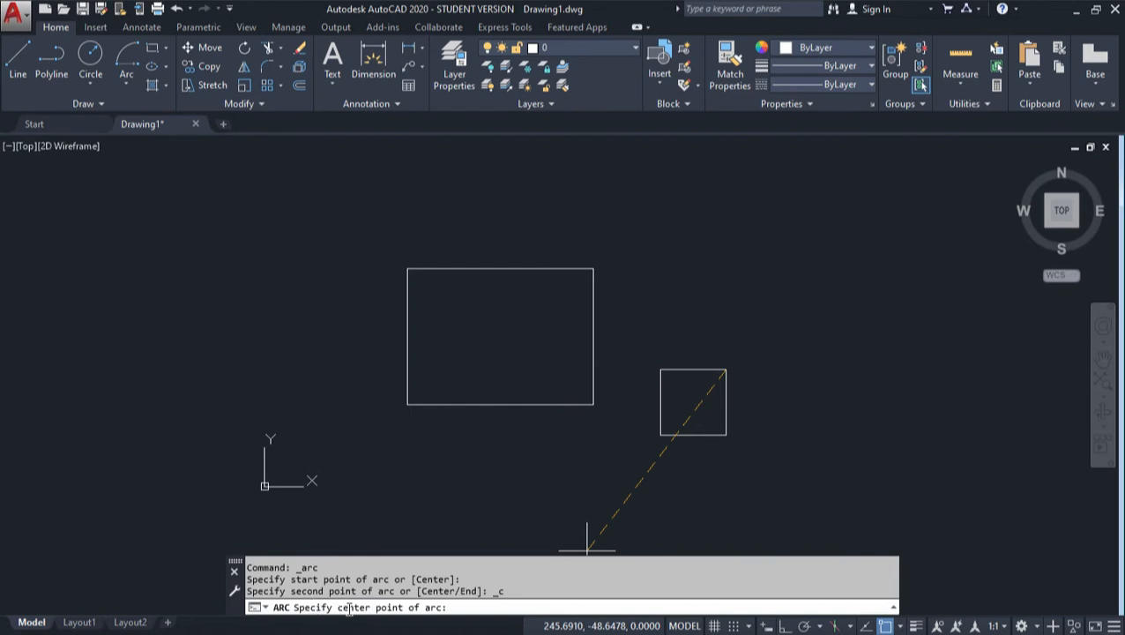
pyautogui.click(694, 370)
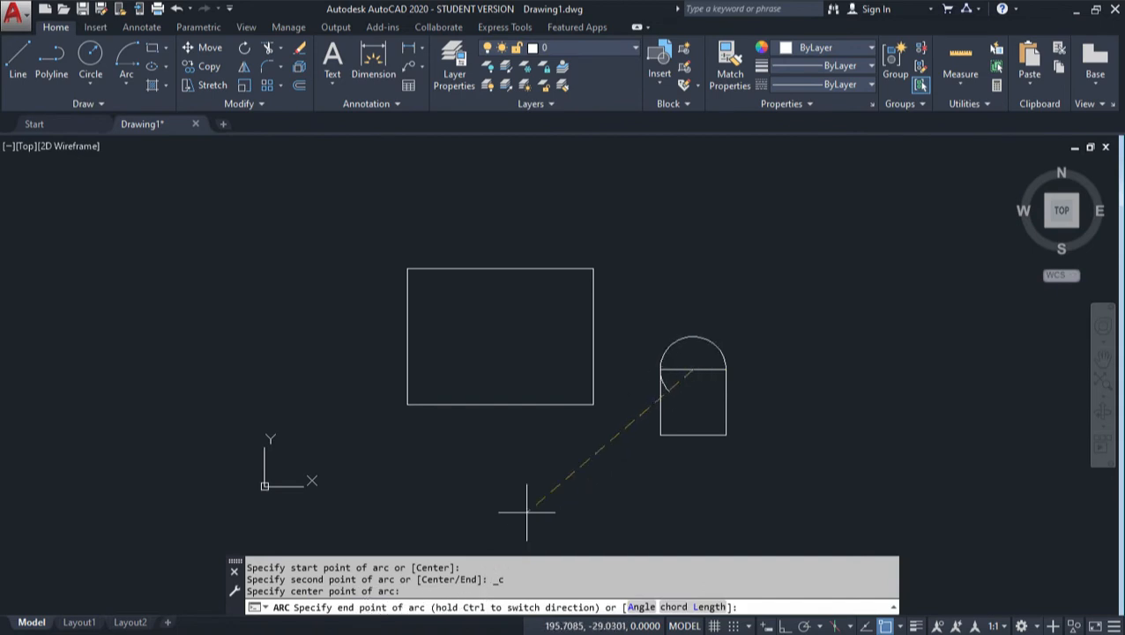
pyautogui.click(670, 364)
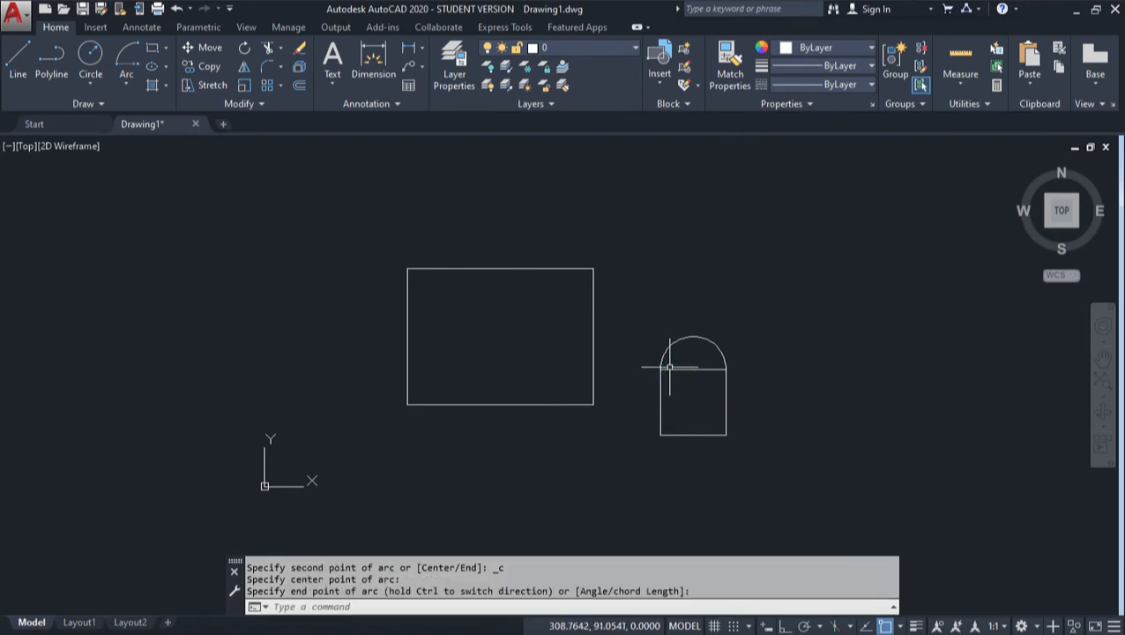
pyautogui.scroll(-4, 731, 389)
pyautogui.scroll(7, 731, 389)
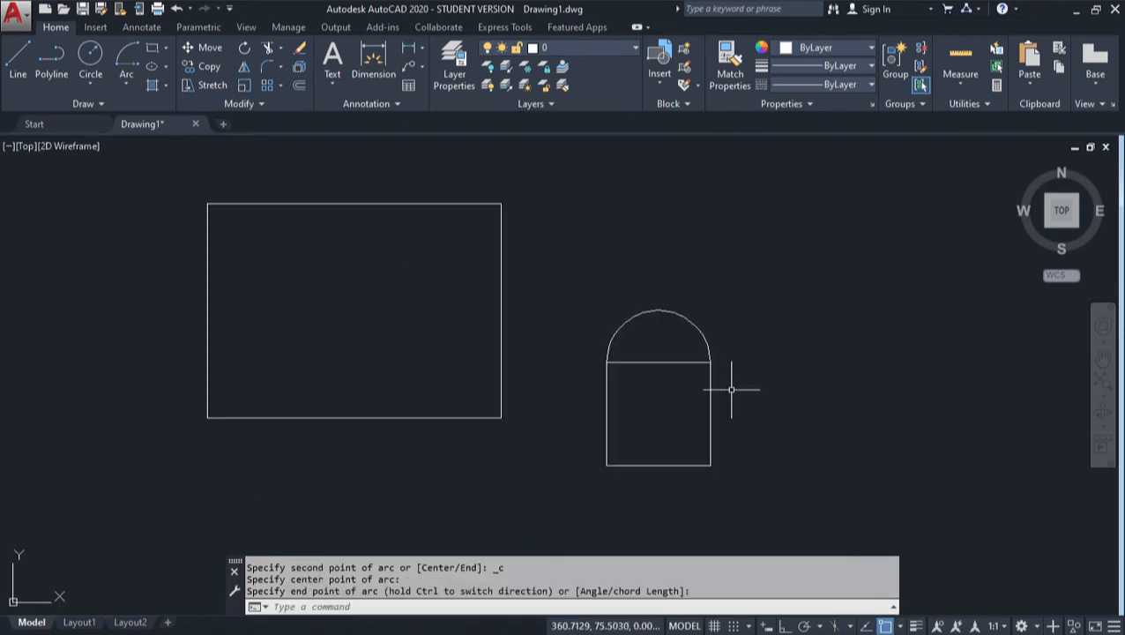
pyautogui.scroll(-2, 717, 396)
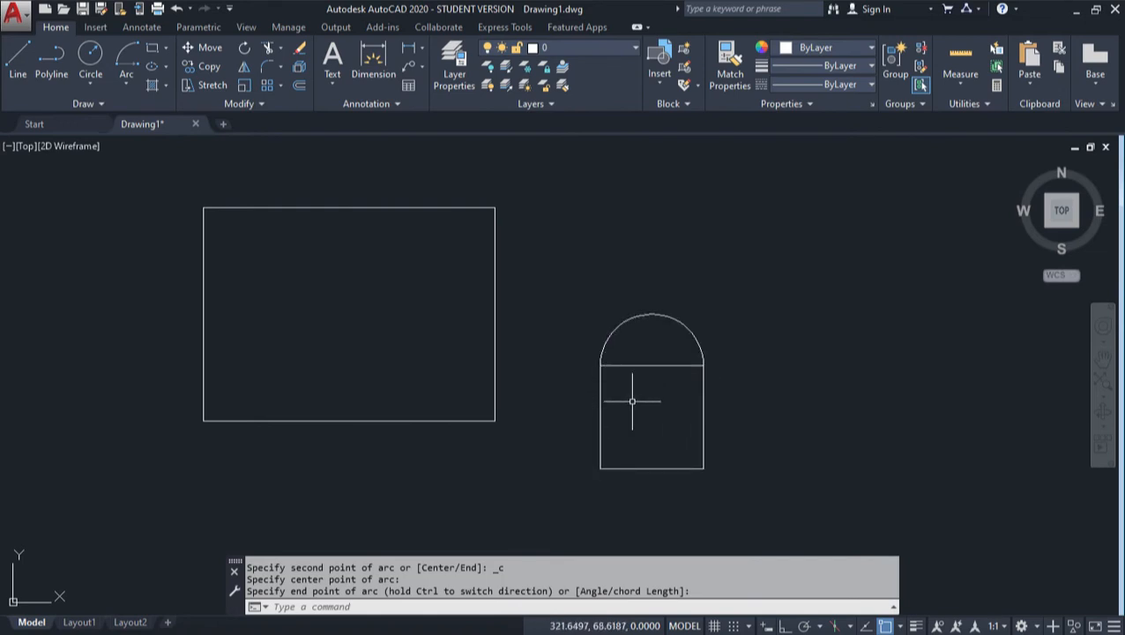
# - Draw a Start, Center, End arc inside the square, from its upper-left to upper-right corner, centered on the top edge's midpoint
pyautogui.click(702, 363)
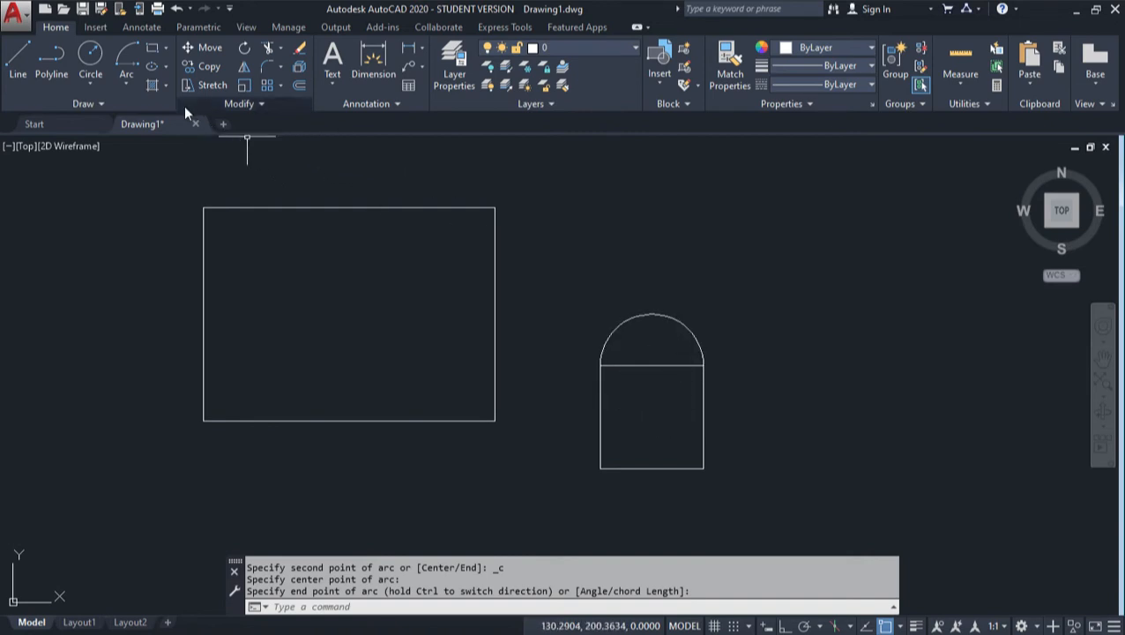
pyautogui.click(138, 86)
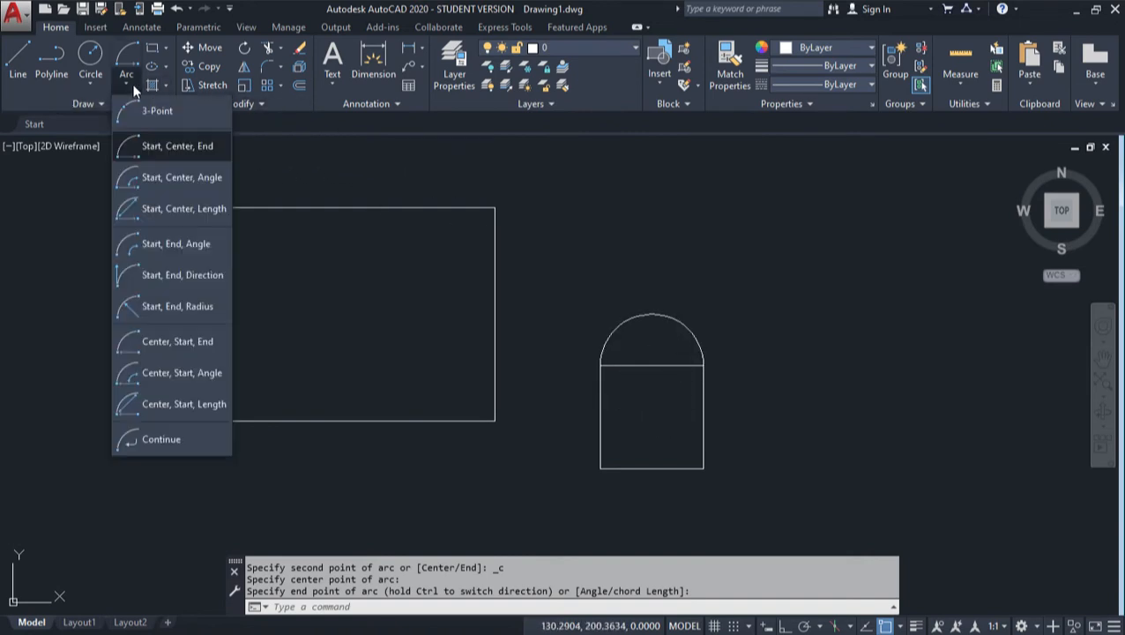
pyautogui.click(161, 142)
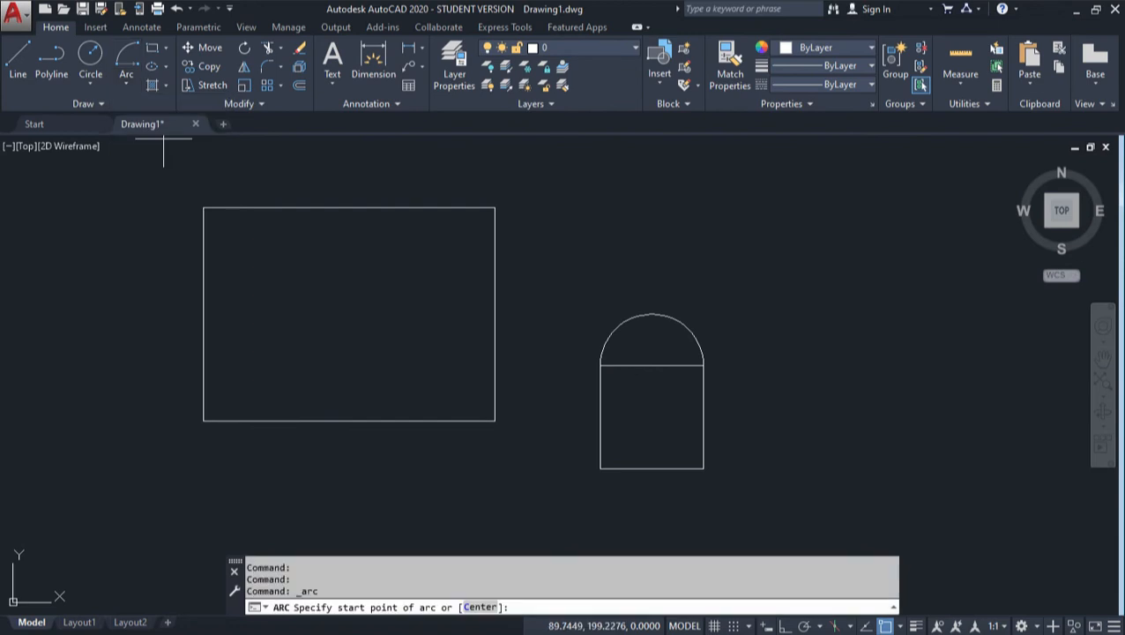
pyautogui.click(600, 365)
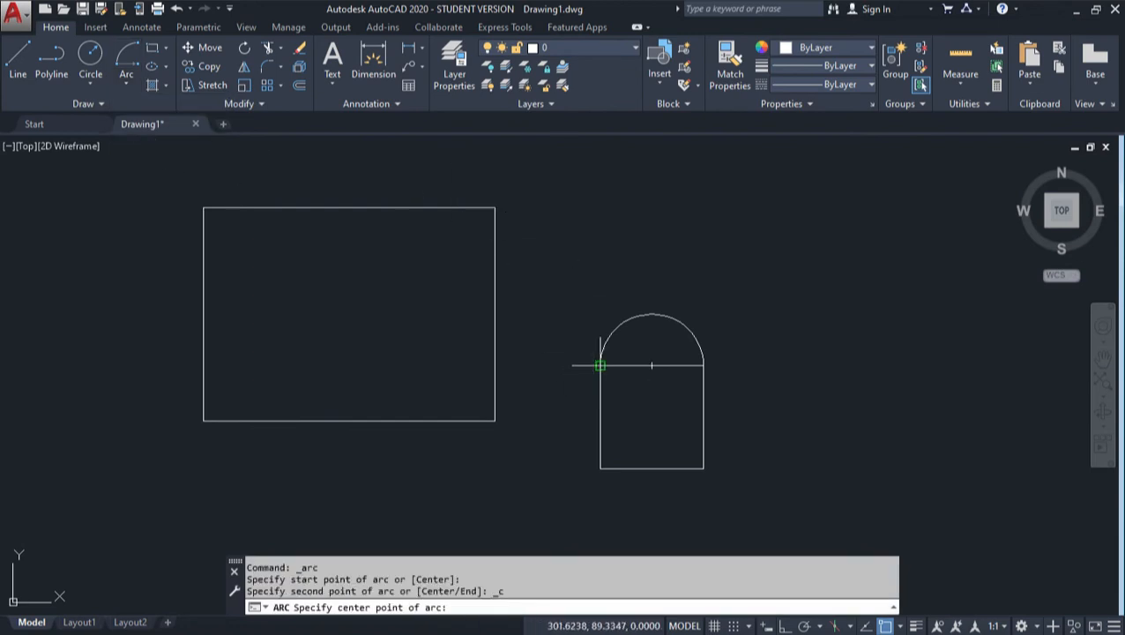
pyautogui.click(652, 365)
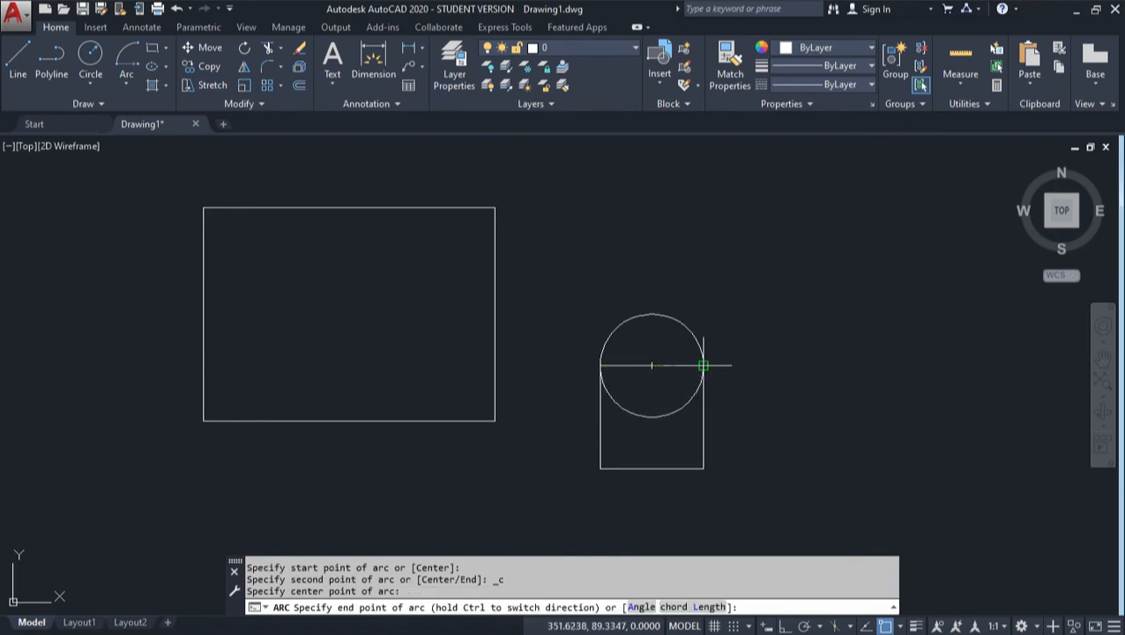
pyautogui.click(703, 365)
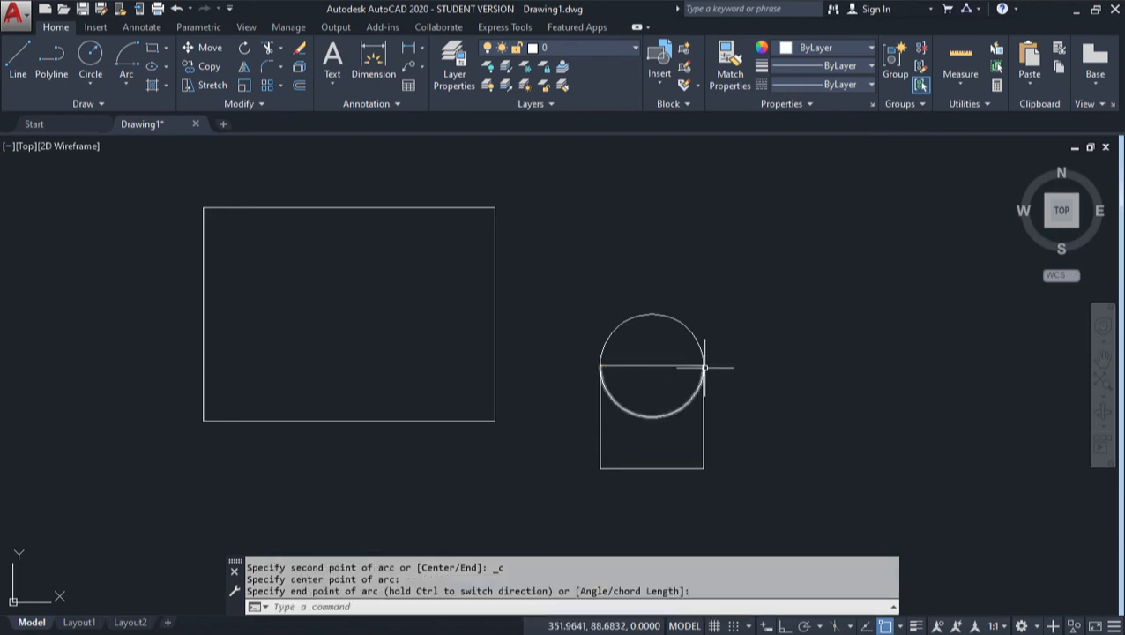
pyautogui.click(600, 366)
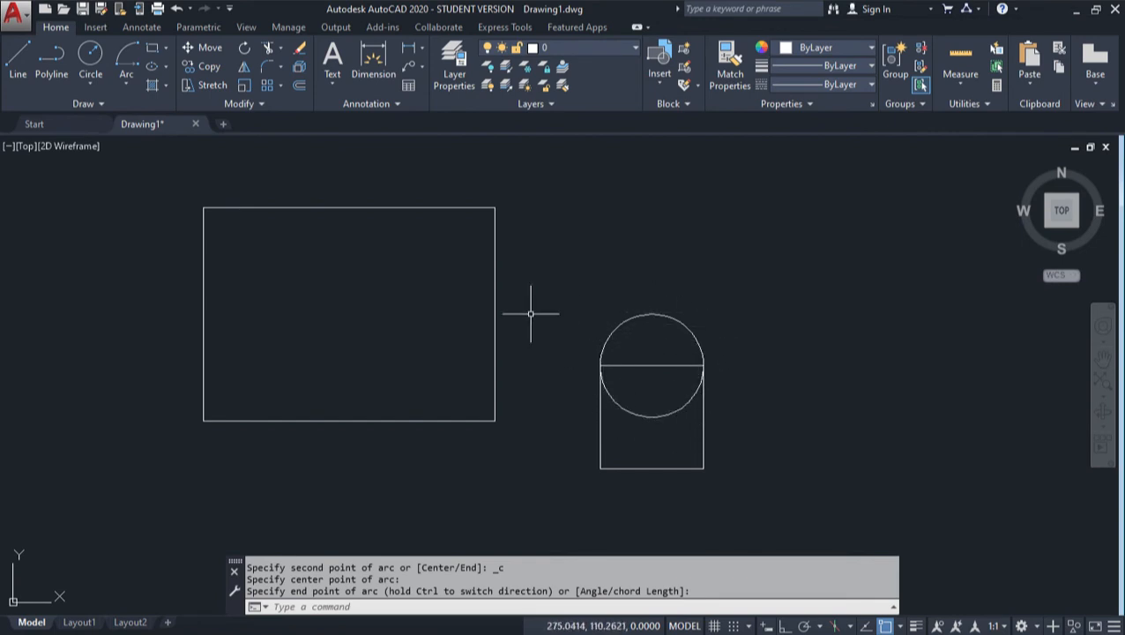
pyautogui.click(125, 91)
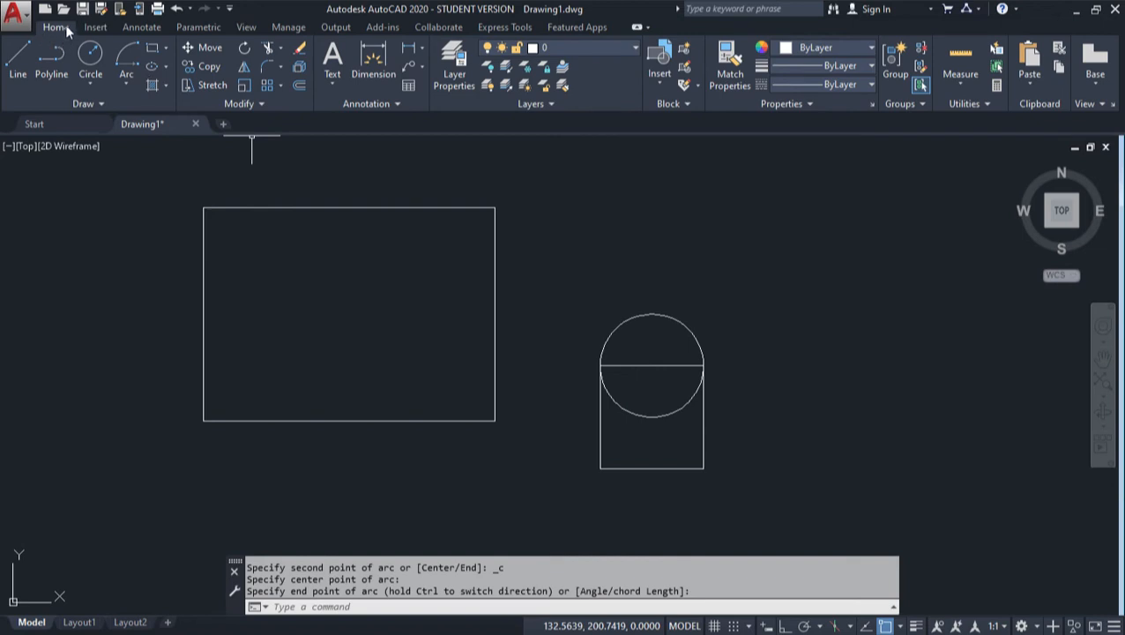
pyautogui.click(166, 67)
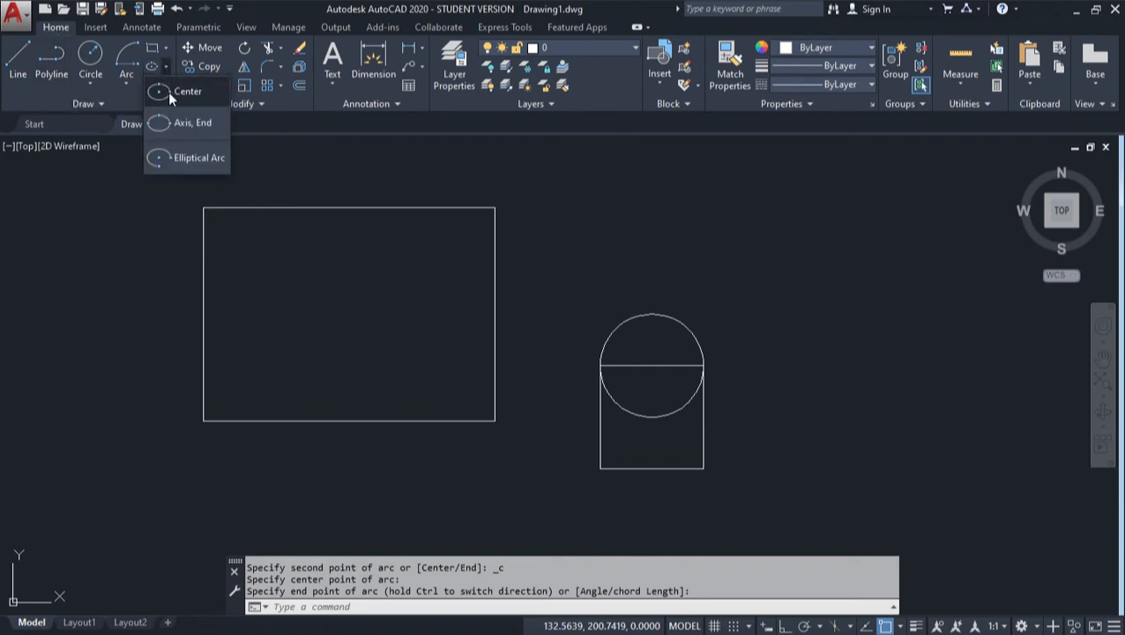
pyautogui.click(165, 67)
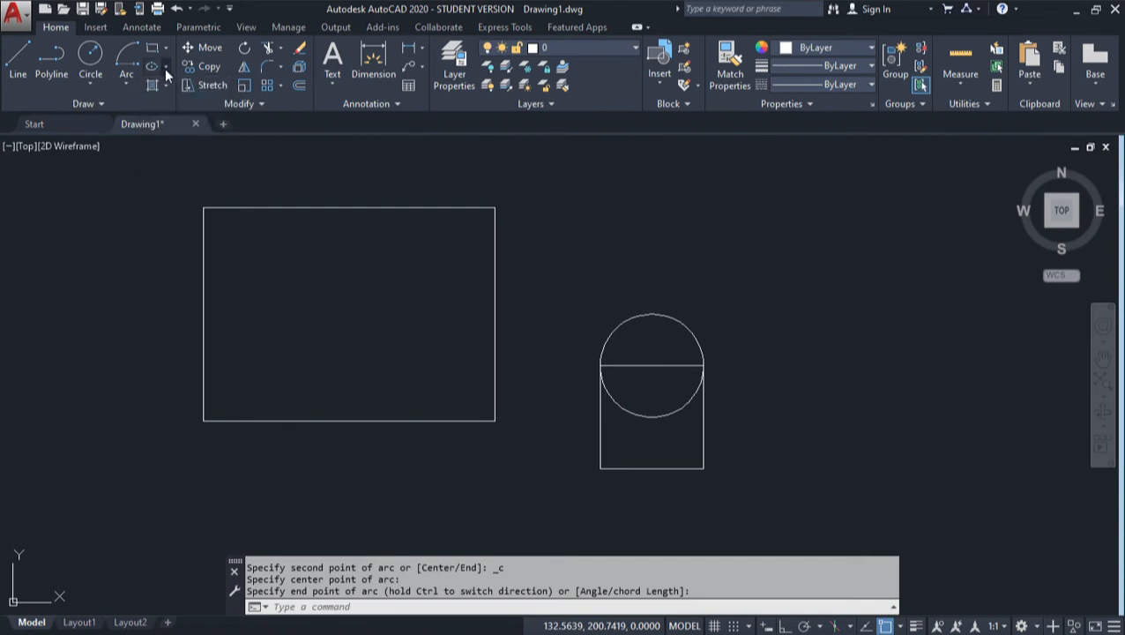
pyautogui.click(165, 70)
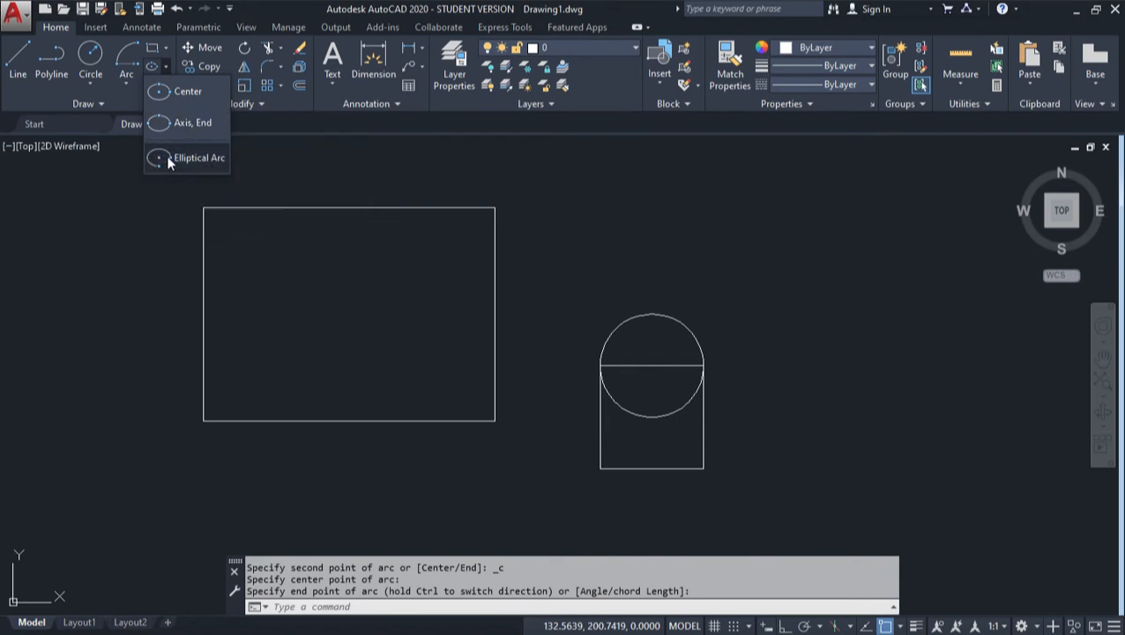
pyautogui.click(164, 68)
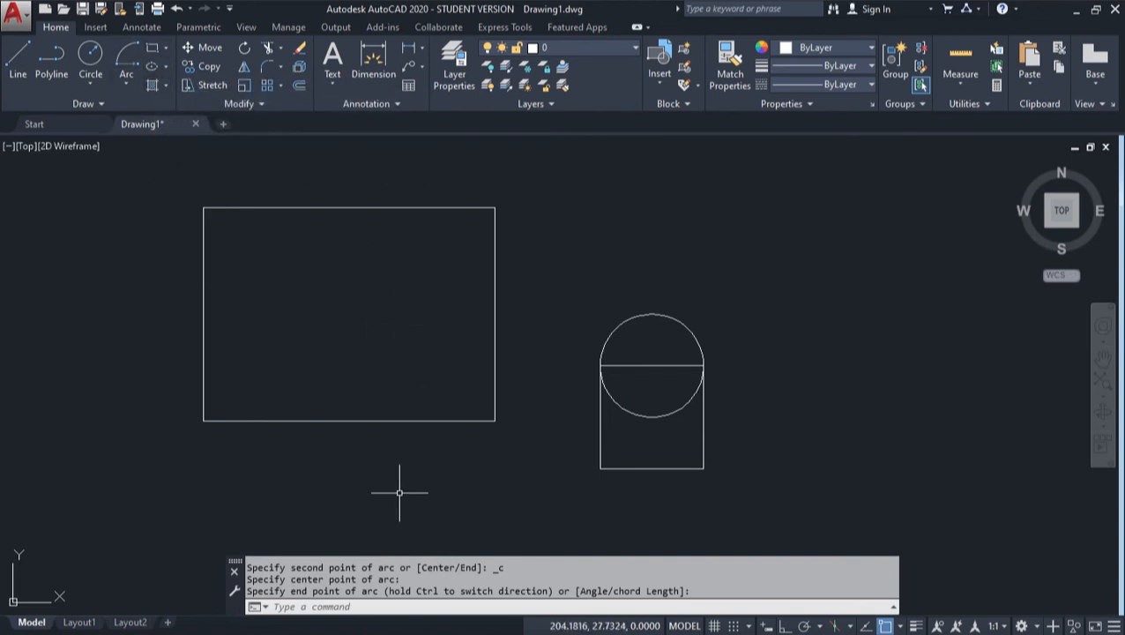
# - Draw an ellipse by its center to the upper right of the square, with its long axis tilted up to the right
pyautogui.write('EL')
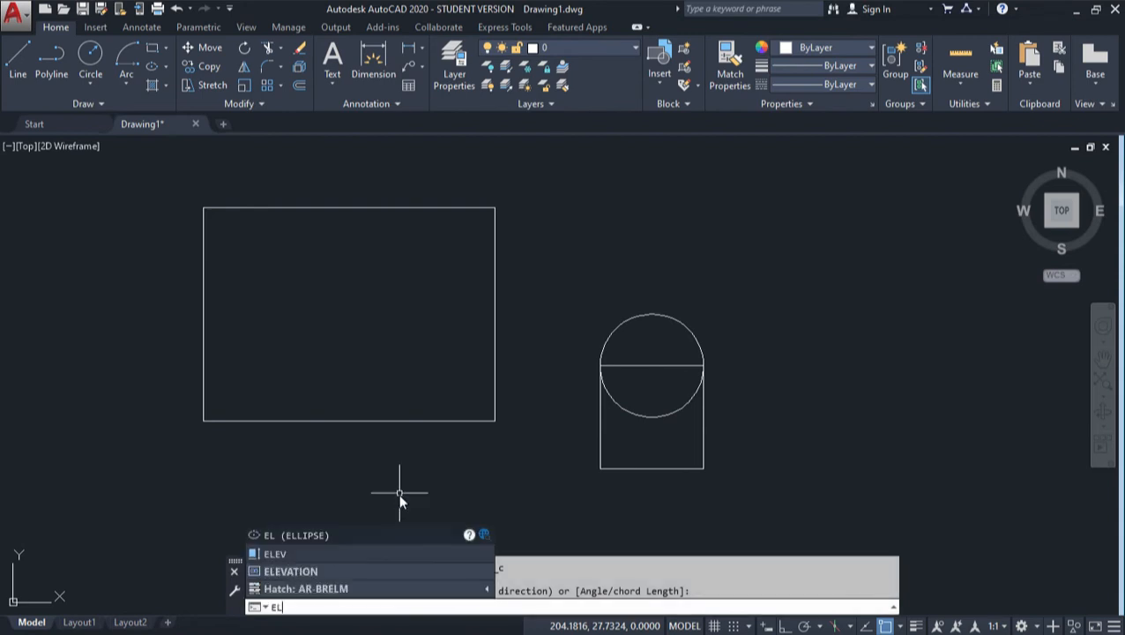
pyautogui.press('Return')
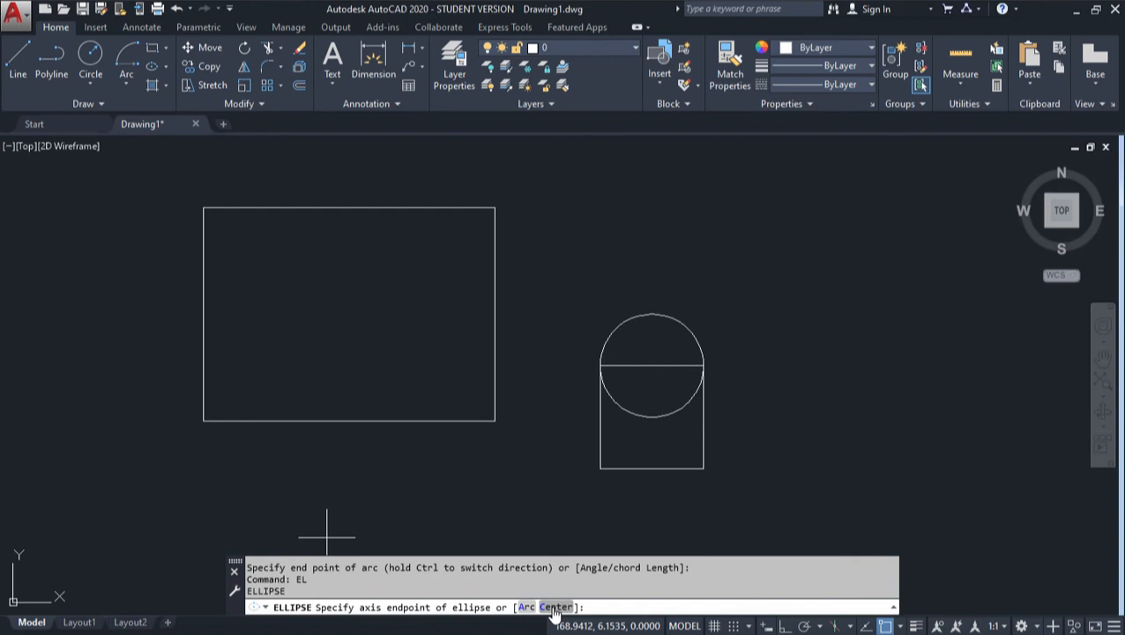
pyautogui.write('c')
pyautogui.press('Return')
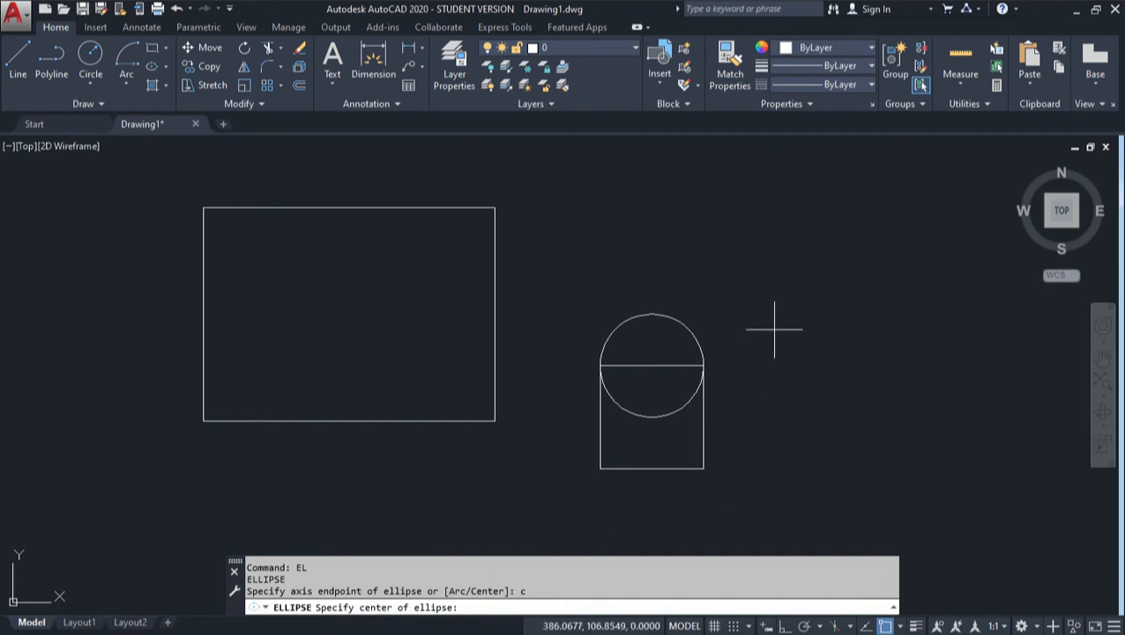
pyautogui.click(808, 308)
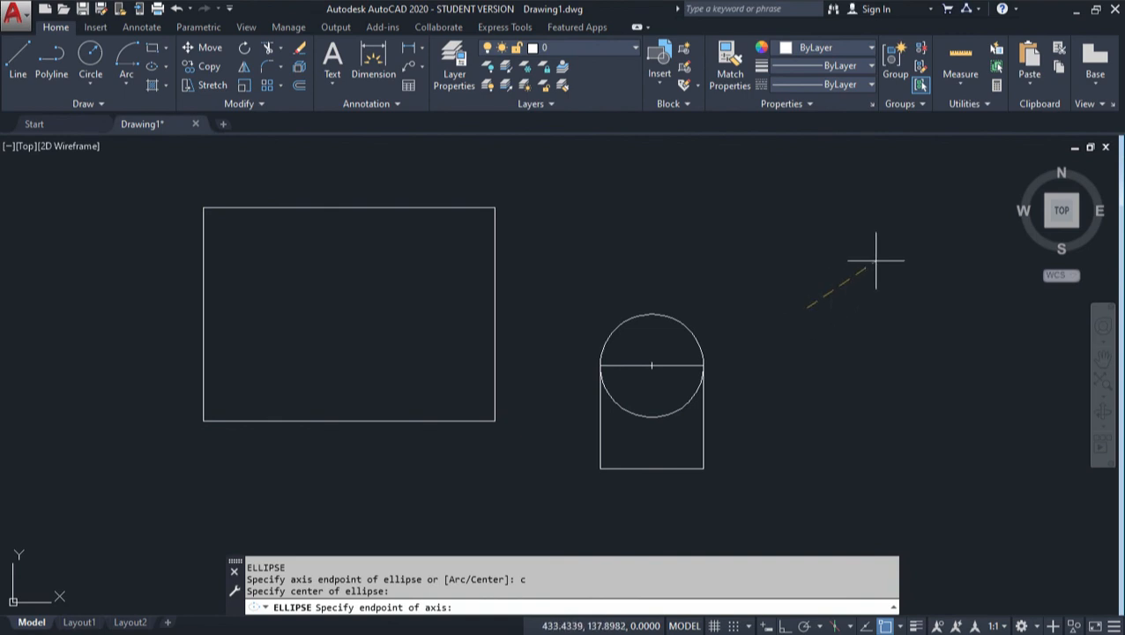
pyautogui.click(901, 227)
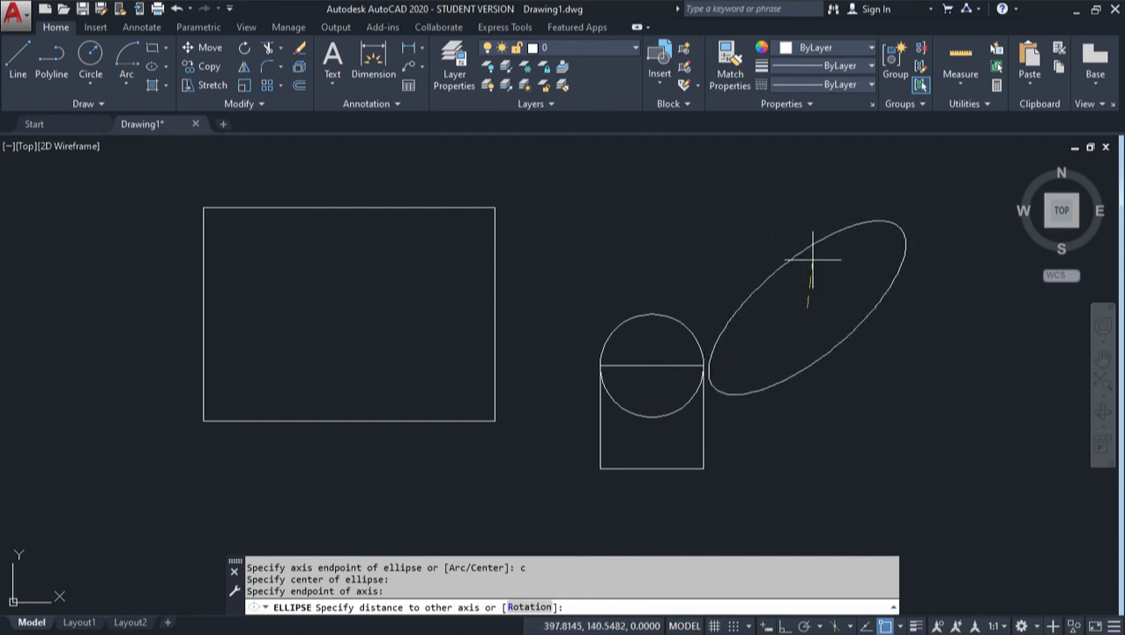
pyautogui.click(853, 262)
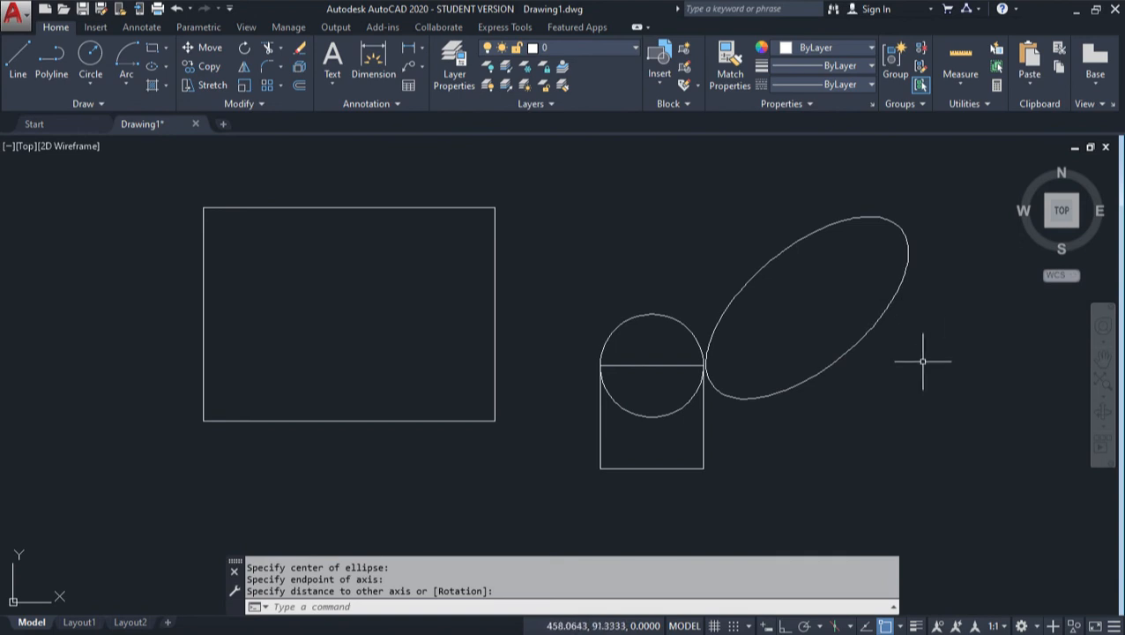
# - Draw a nearly circular ellipse by its center, placed slightly left of the large rectangle's middle and reaching just past its upper and lower edges
pyautogui.write('el')
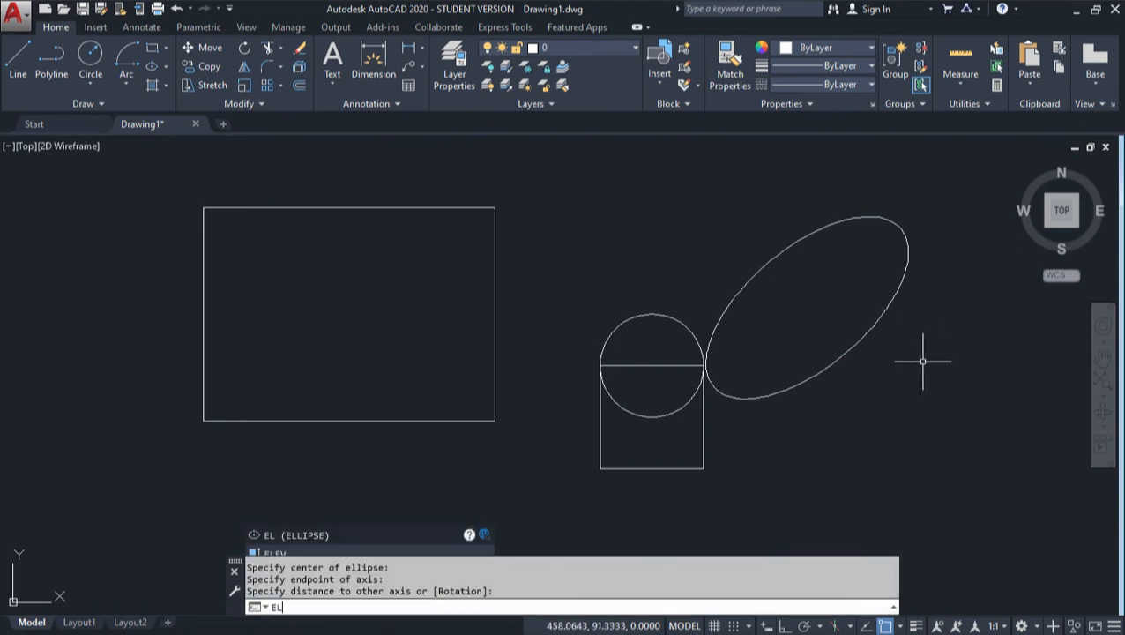
pyautogui.press('Return')
pyautogui.write('c')
pyautogui.press('Return')
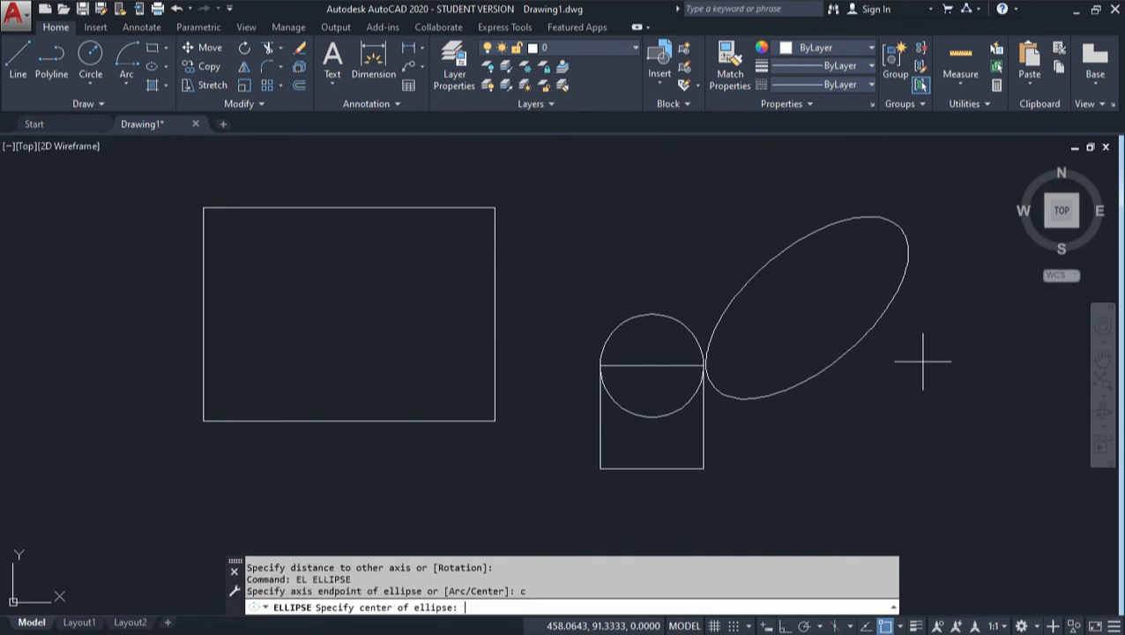
pyautogui.click(327, 315)
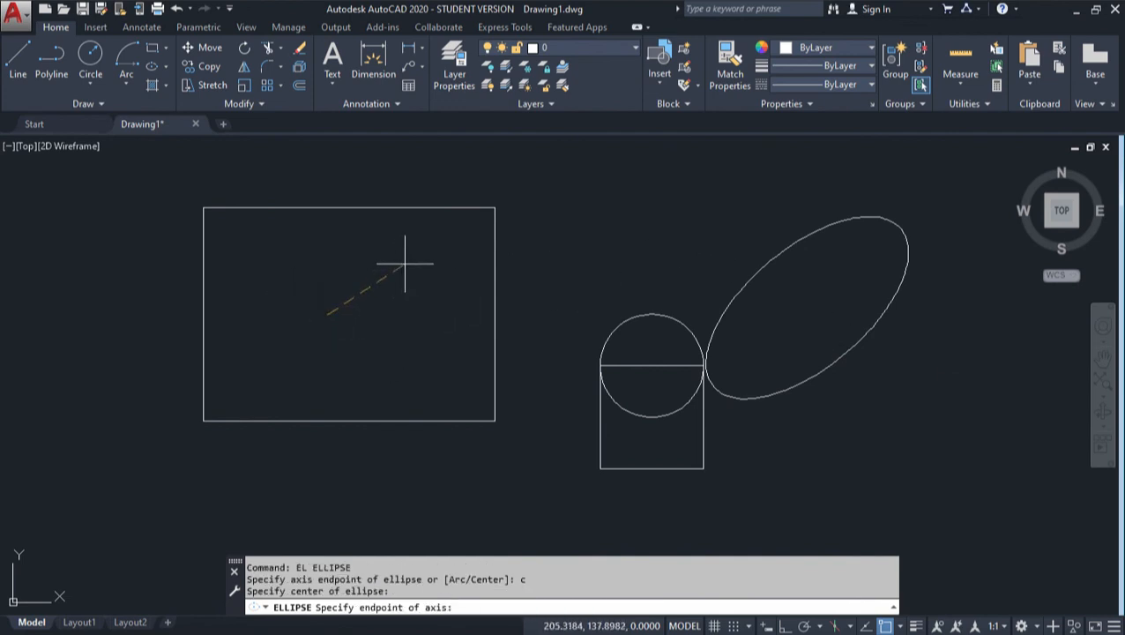
pyautogui.click(418, 357)
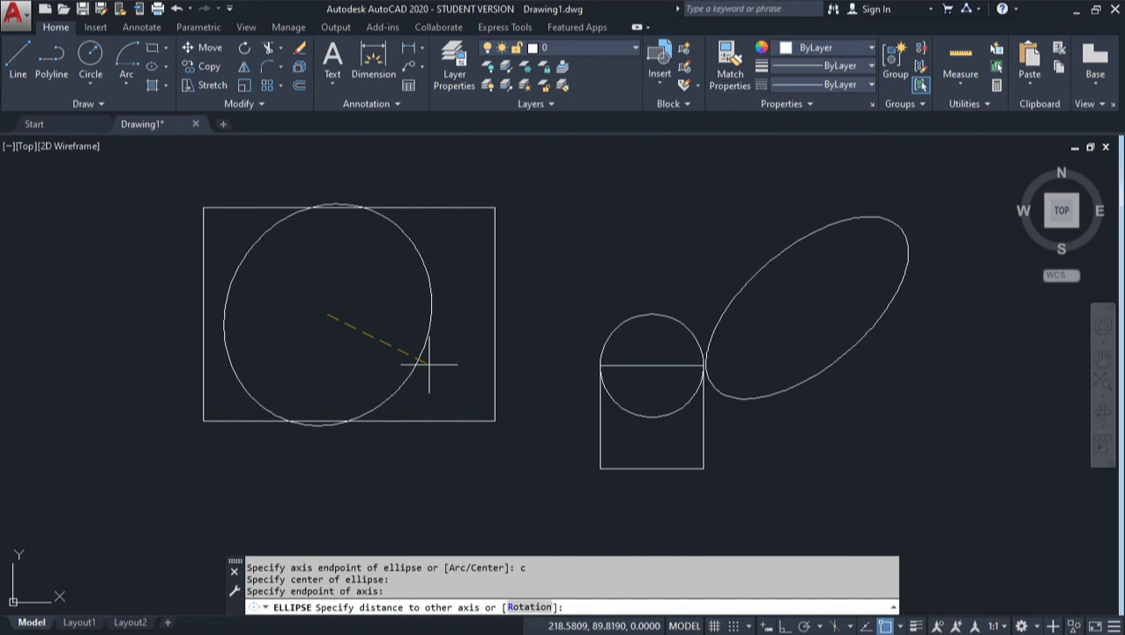
pyautogui.press('Return')
pyautogui.click(431, 365)
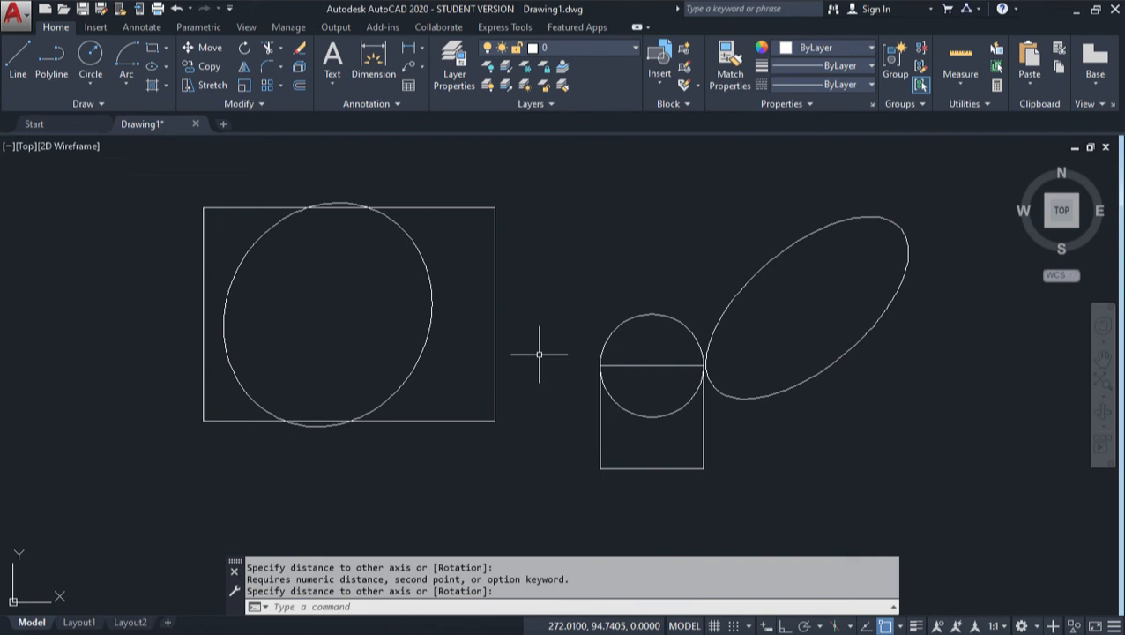